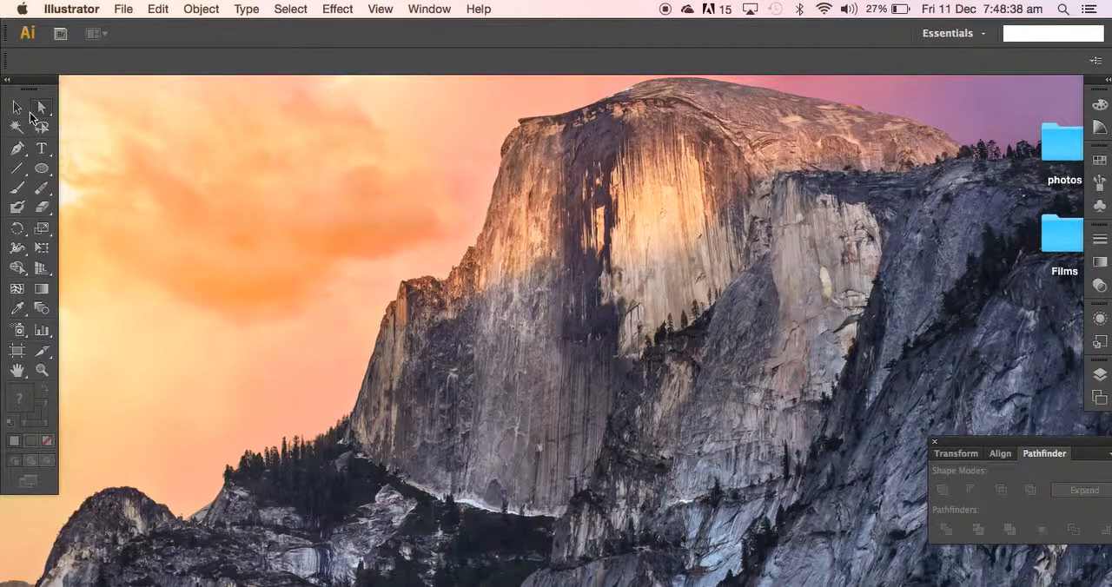
Open the Tree_silhouettes_5 image from the Documents folder and move it slightly down the page.
click(124, 10)
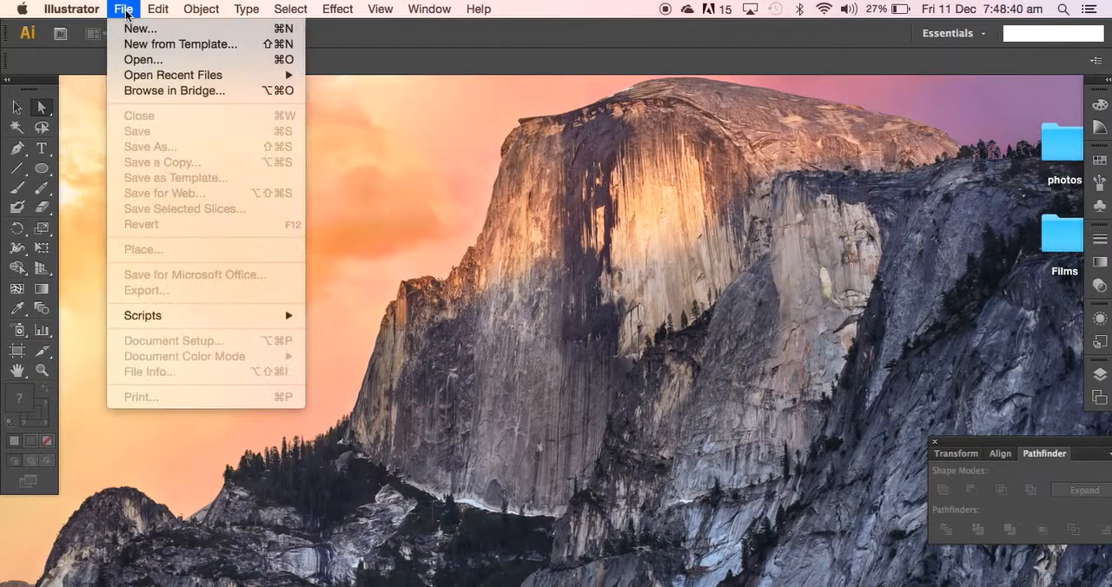
click(129, 61)
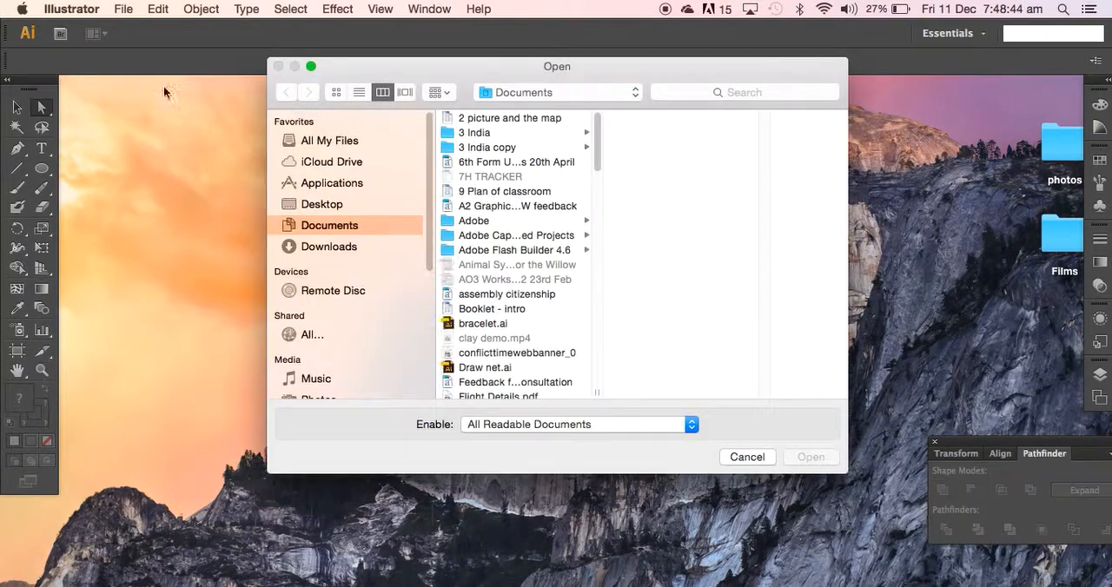
drag(597, 149, 592, 323)
click(521, 300)
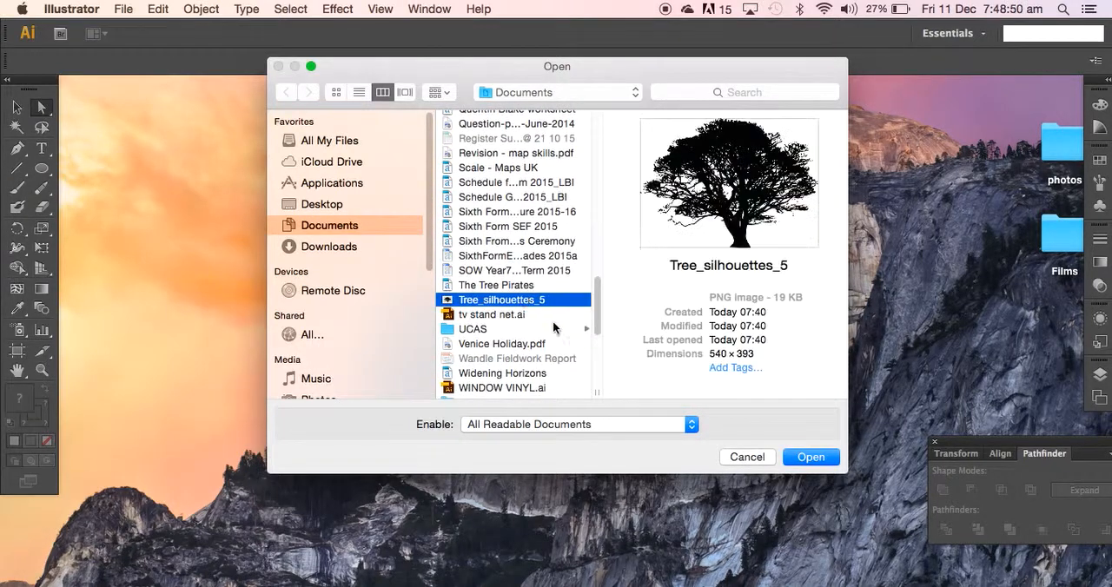
click(806, 457)
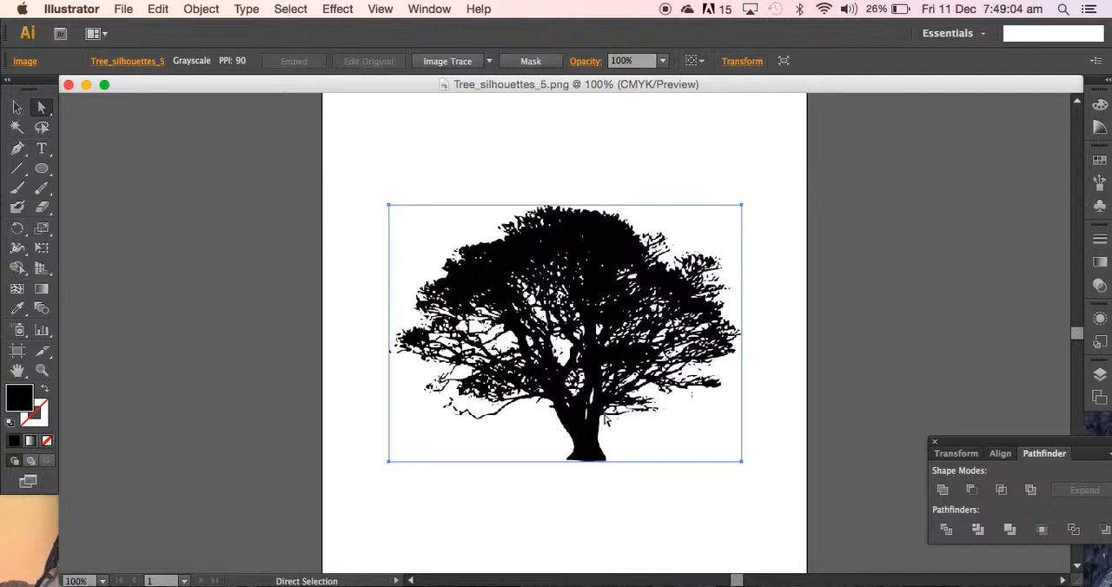
drag(606, 419, 606, 451)
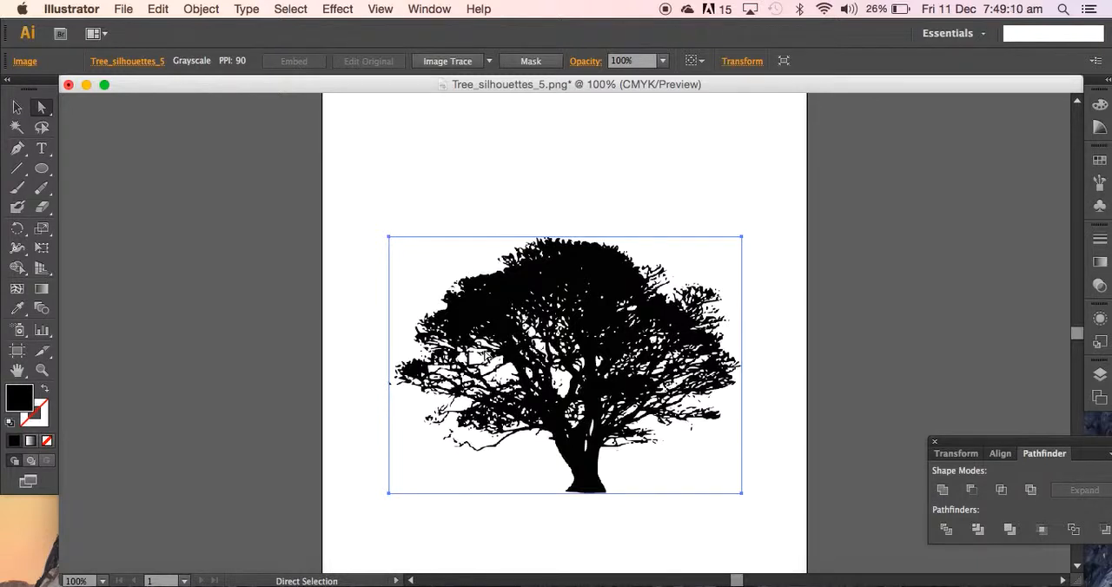
click(460, 199)
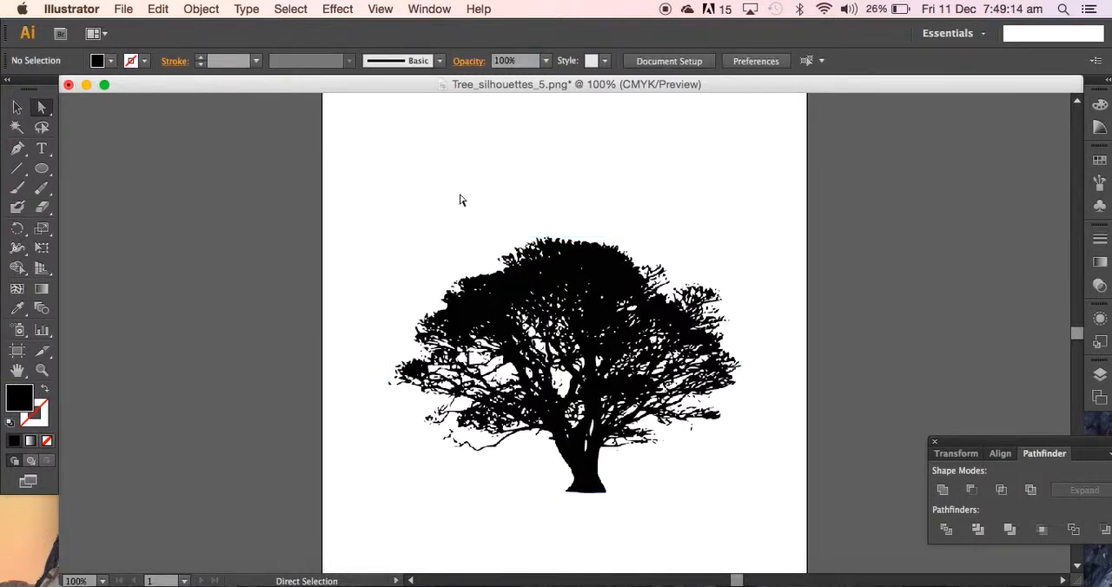
Apply Image Trace to the tree image with the default preset and expand the tracing into editable paths.
click(590, 375)
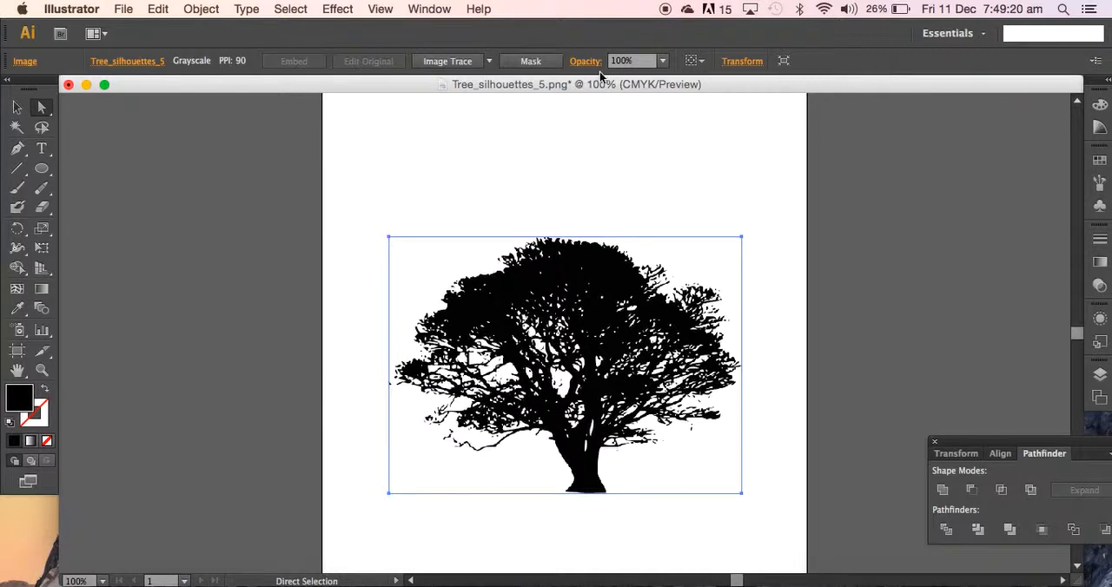
click(489, 61)
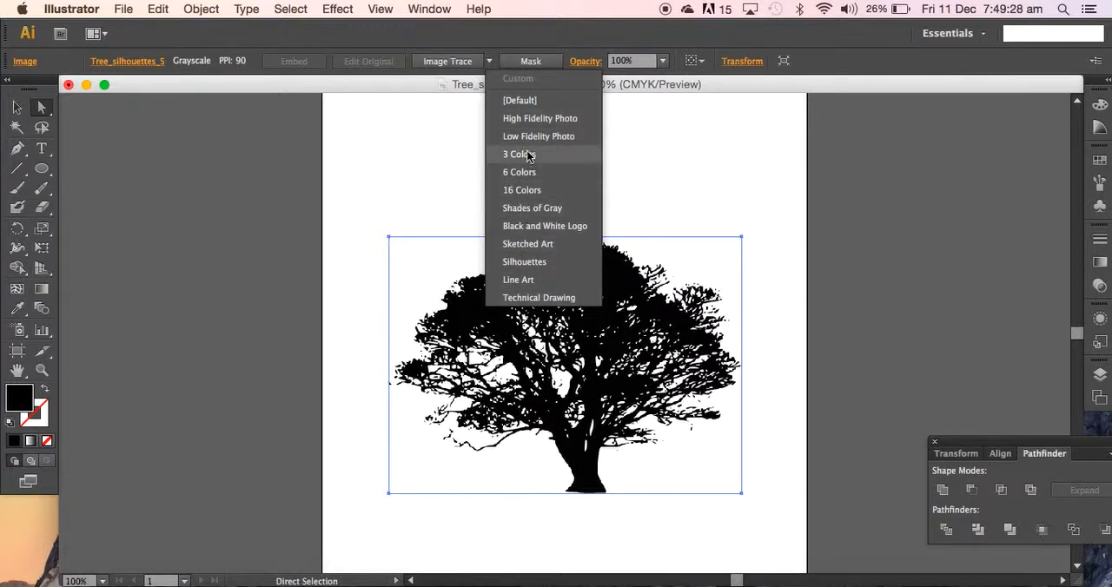
click(463, 67)
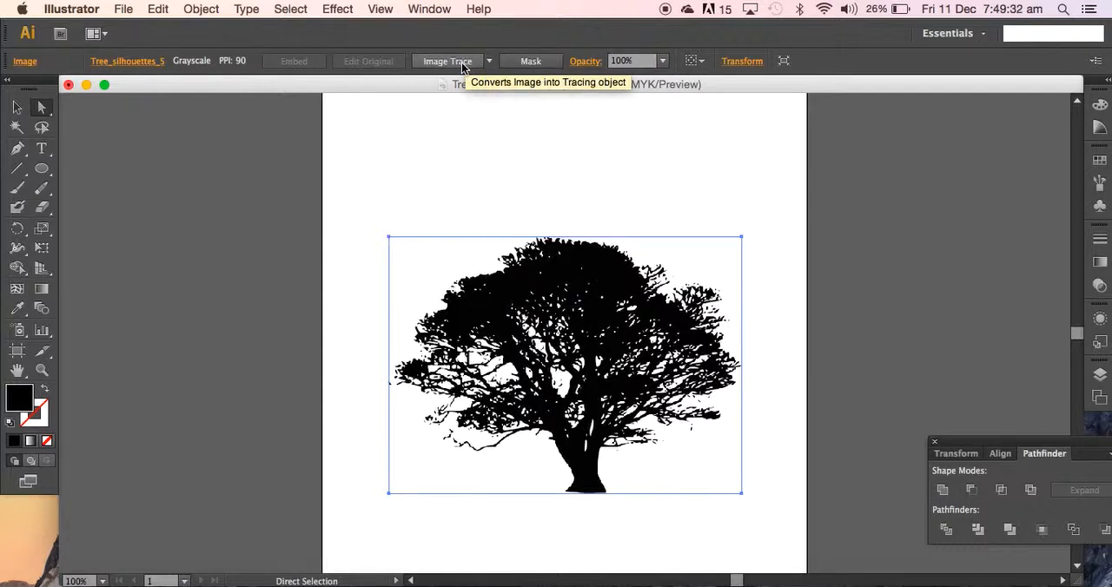
click(464, 64)
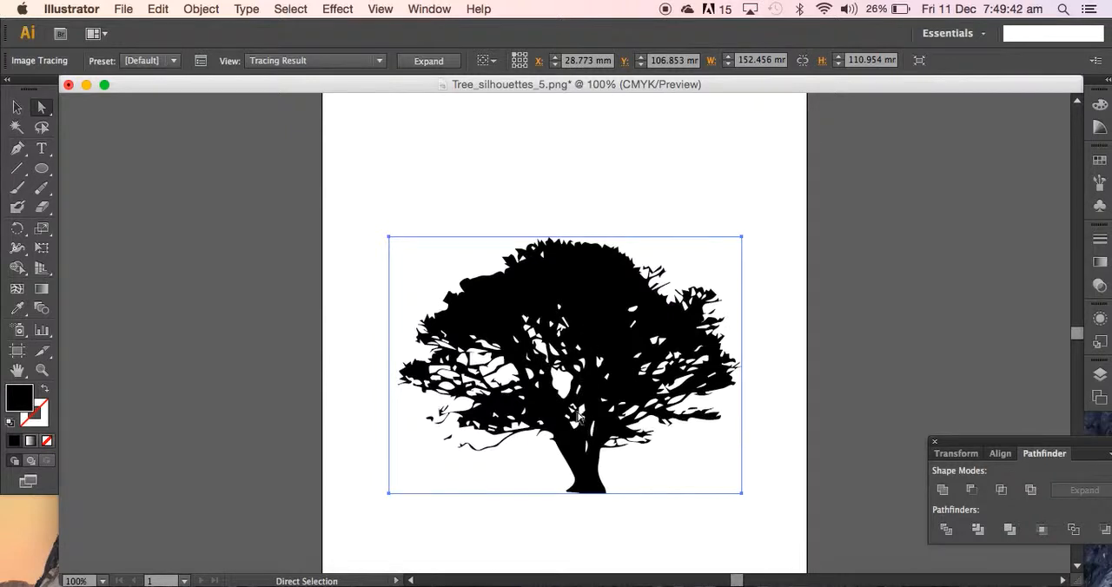
click(440, 61)
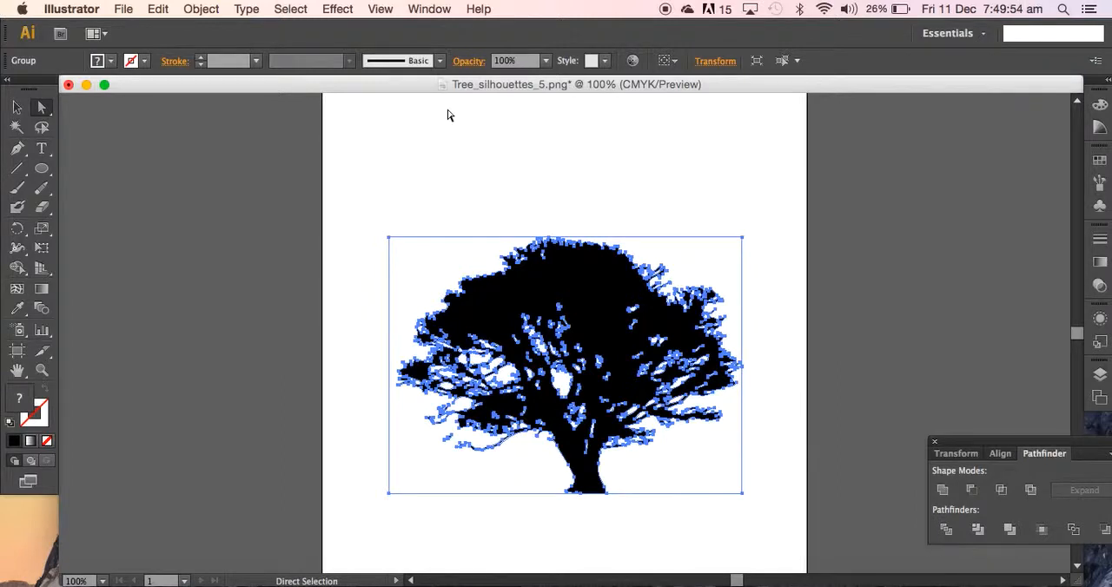
click(452, 164)
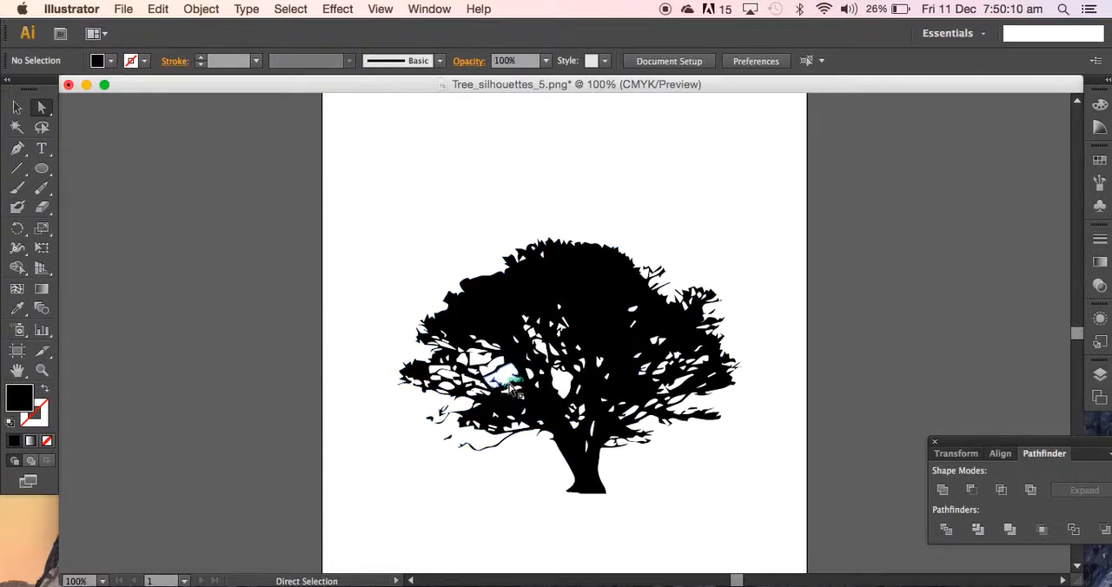
Select only the black tree compound path with Direct Selection and move it off the artboard onto the area to its right.
click(513, 375)
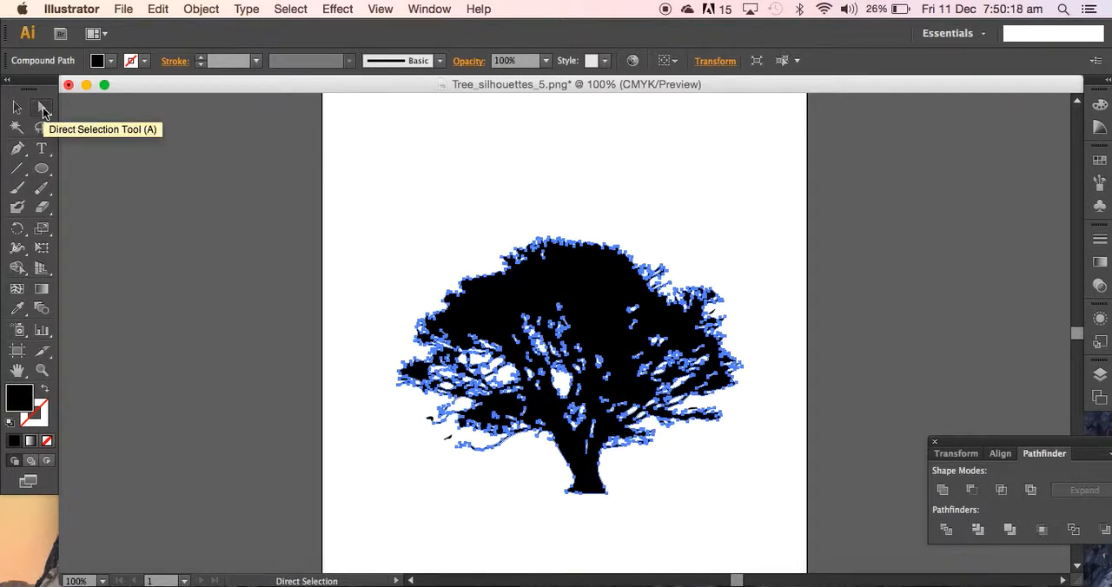
click(586, 299)
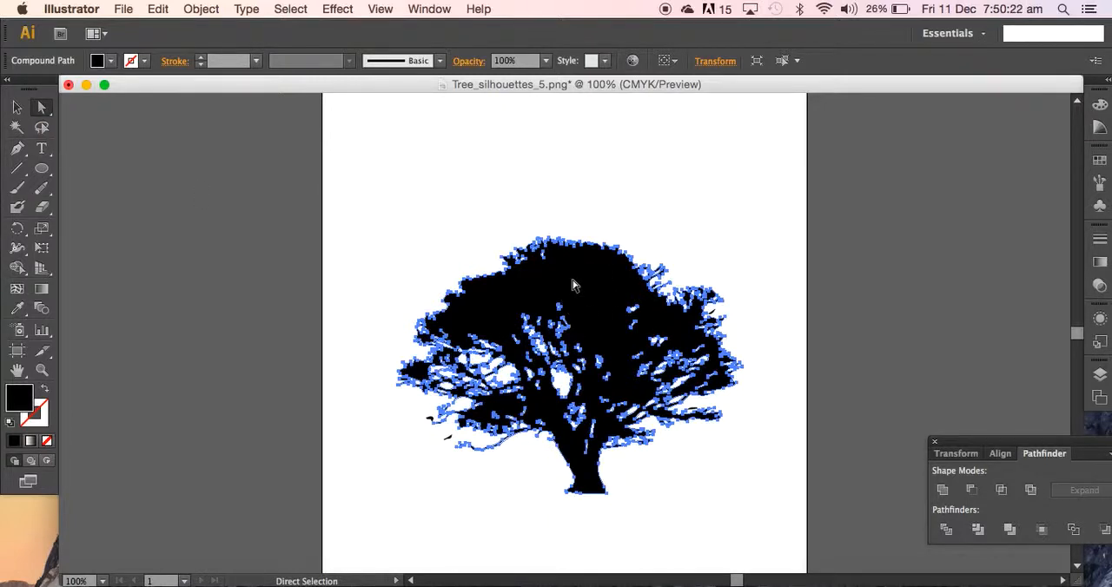
drag(563, 287, 979, 264)
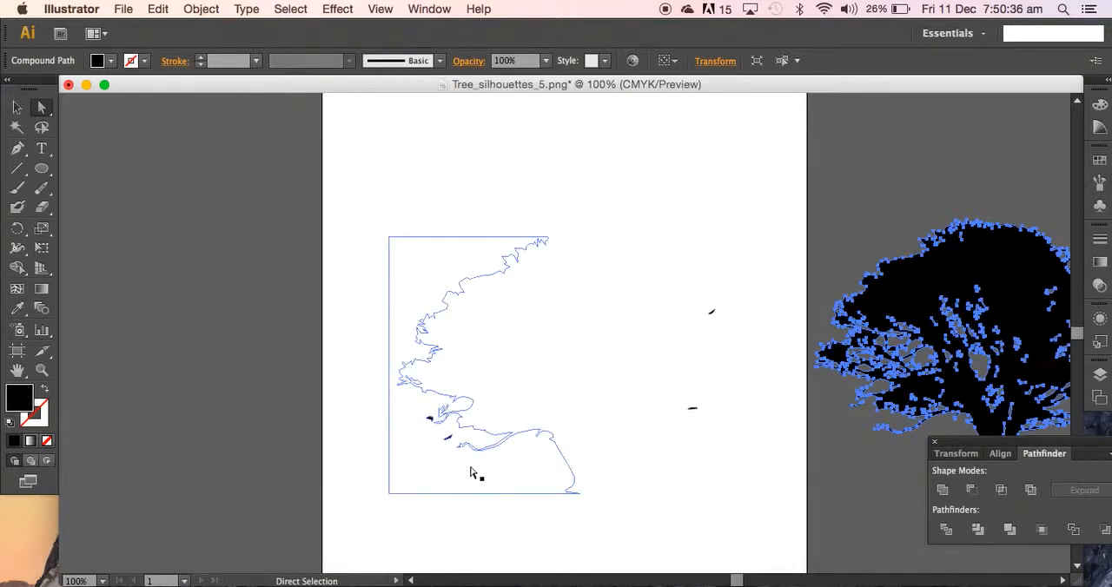
Delete all leftover tracing paths on the artboard in Outline view, and return to Preview.
click(378, 11)
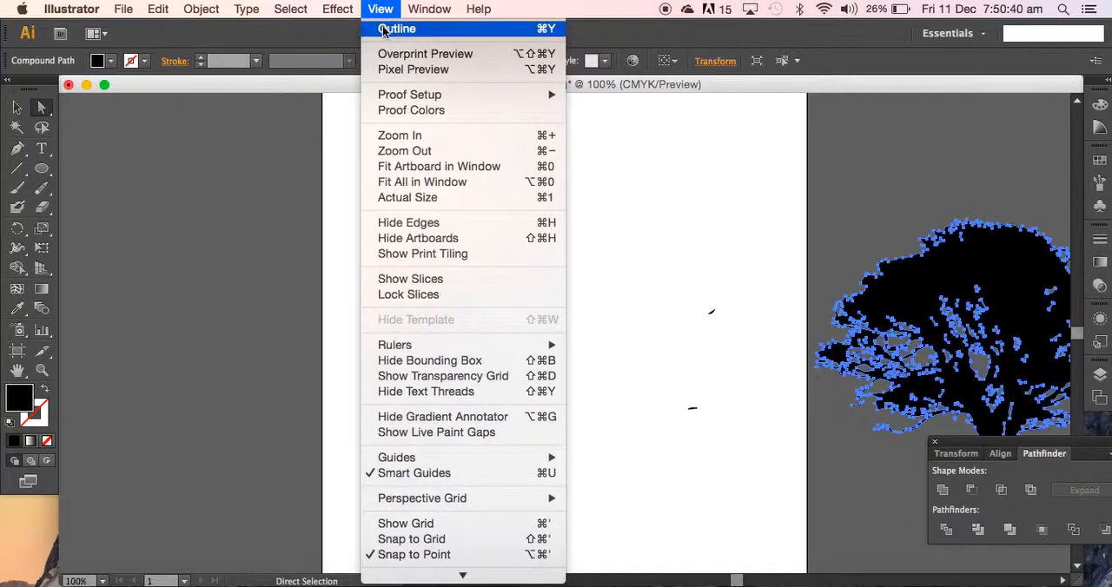
click(383, 32)
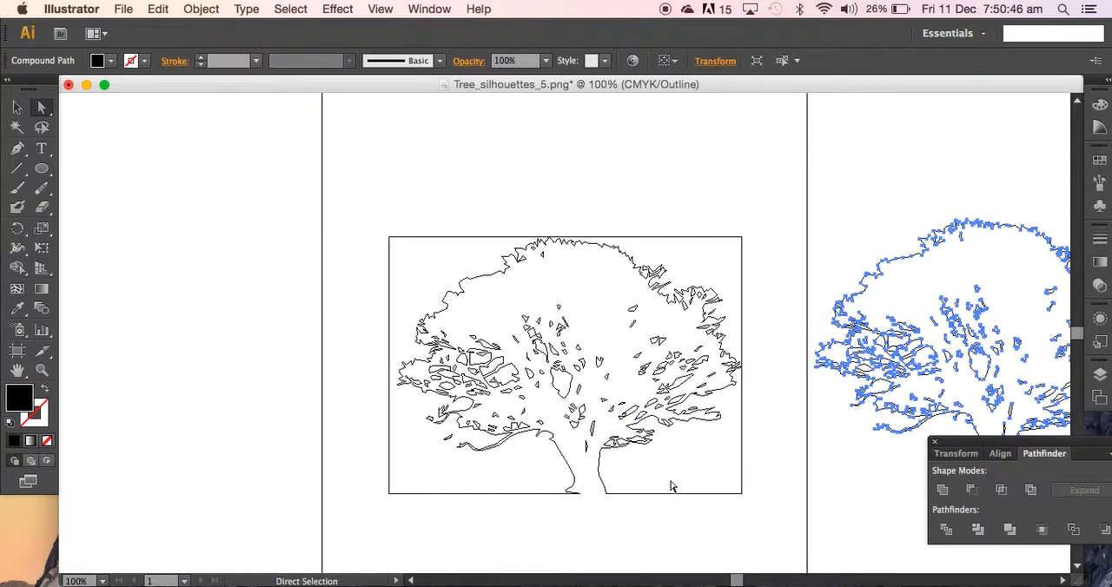
drag(343, 166, 775, 554)
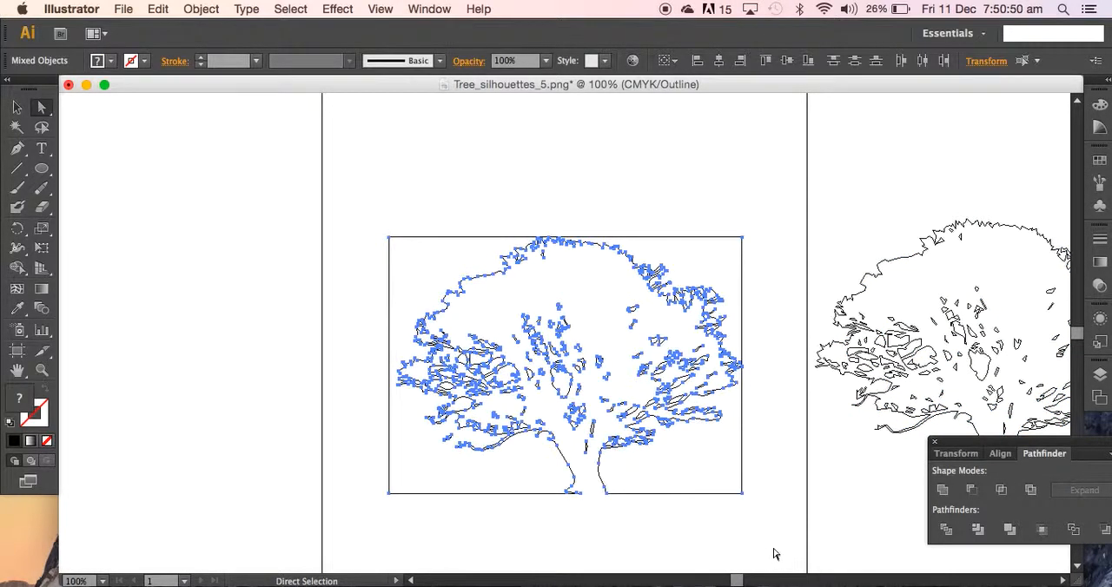
key(Delete)
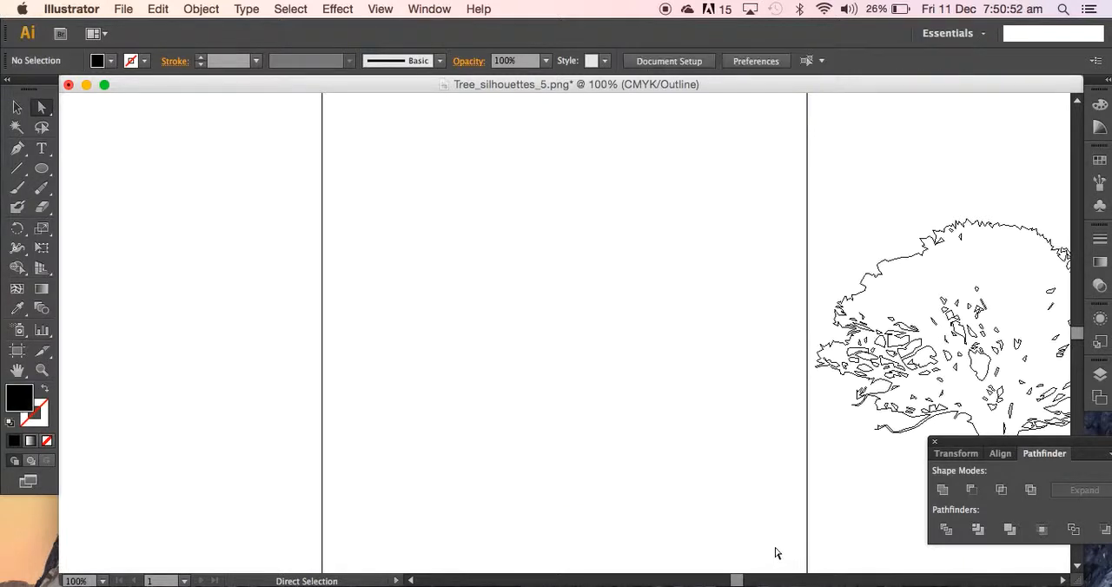
click(382, 9)
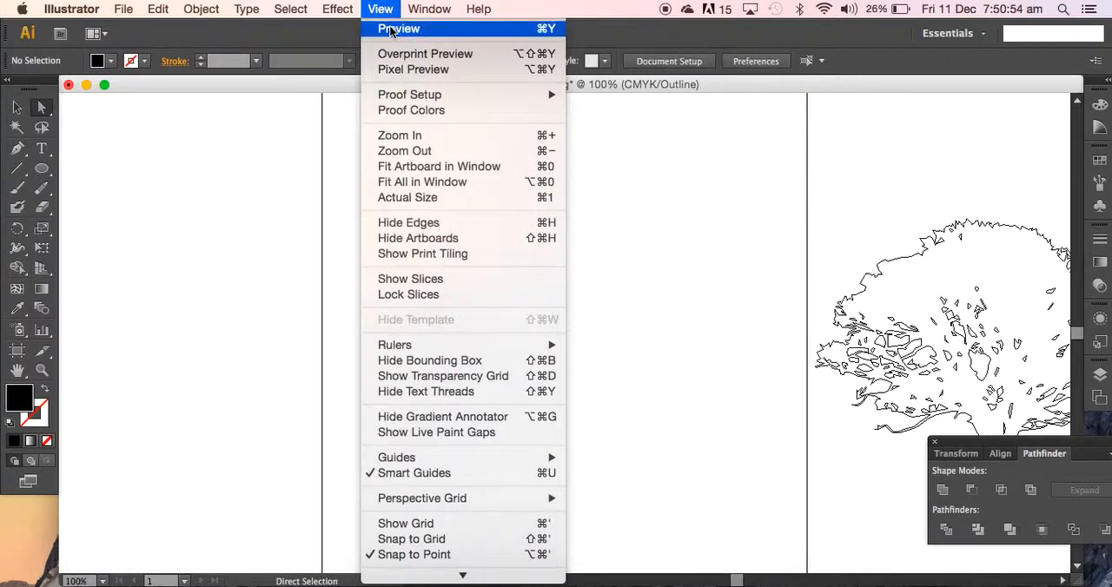
click(392, 30)
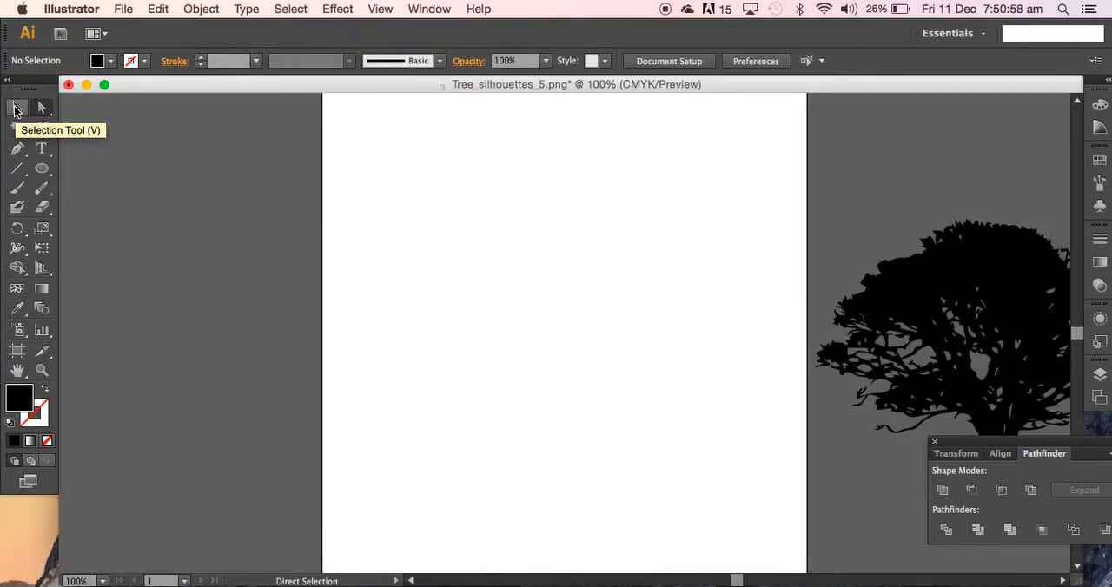
Move the whole tree group back onto the artboard and place it near the middle of the page.
click(14, 107)
click(1042, 283)
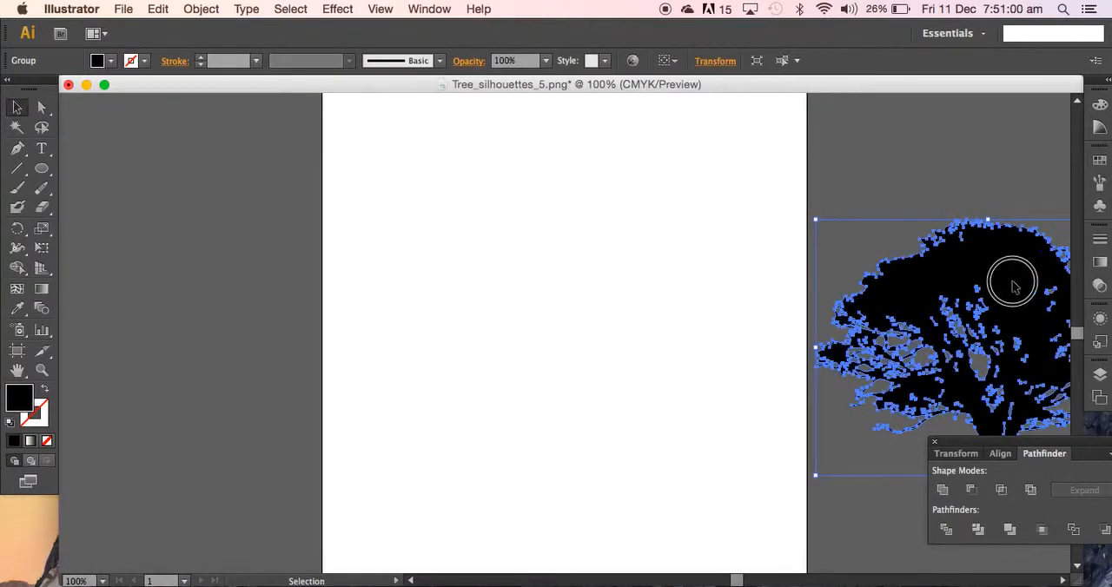
drag(1013, 287, 586, 219)
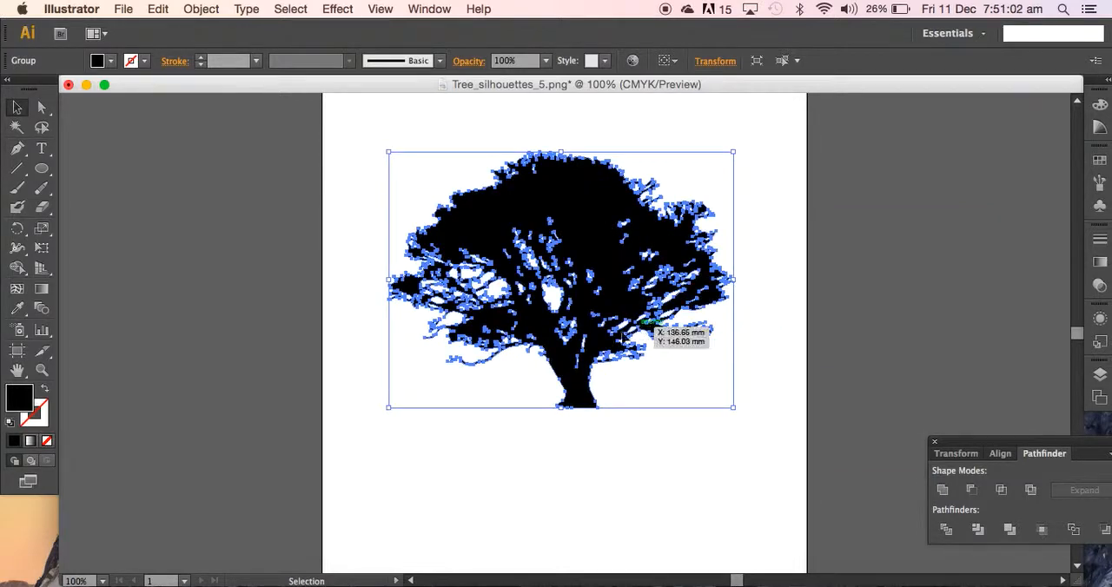
drag(625, 337, 625, 337)
drag(580, 386, 587, 369)
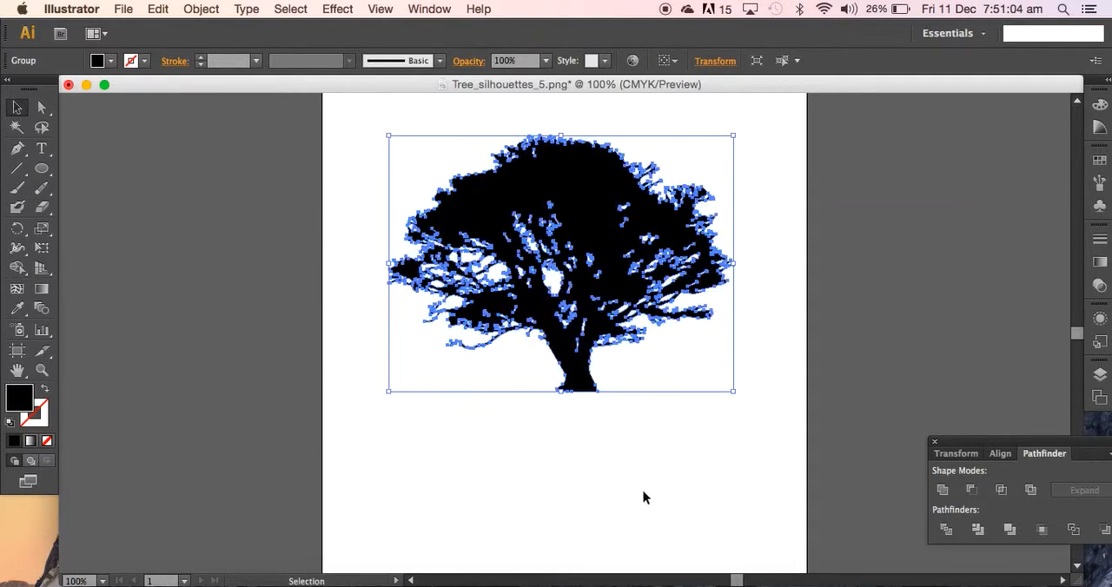
click(648, 446)
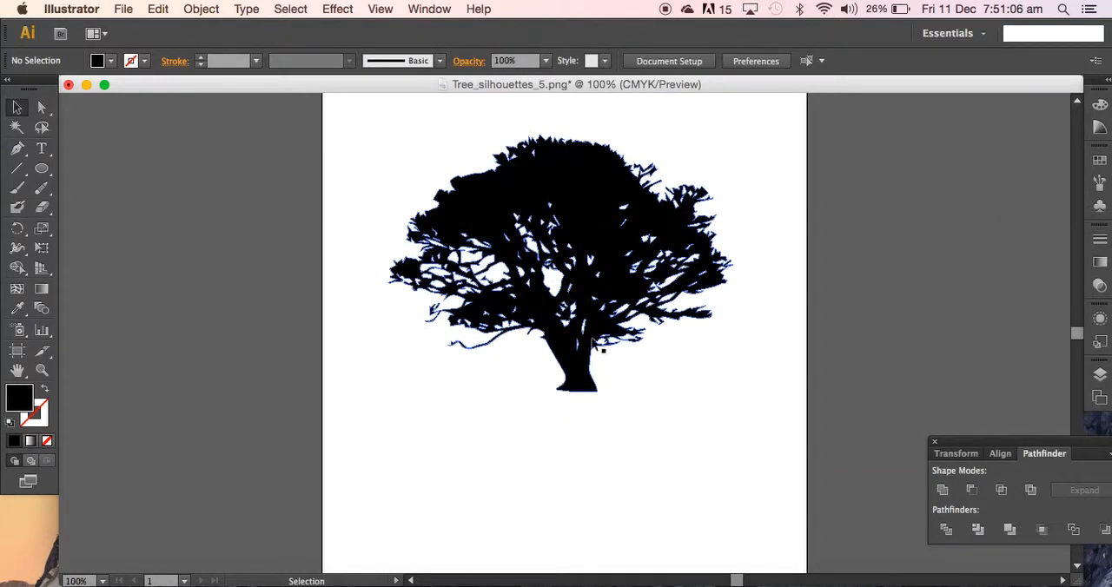
drag(596, 211, 596, 254)
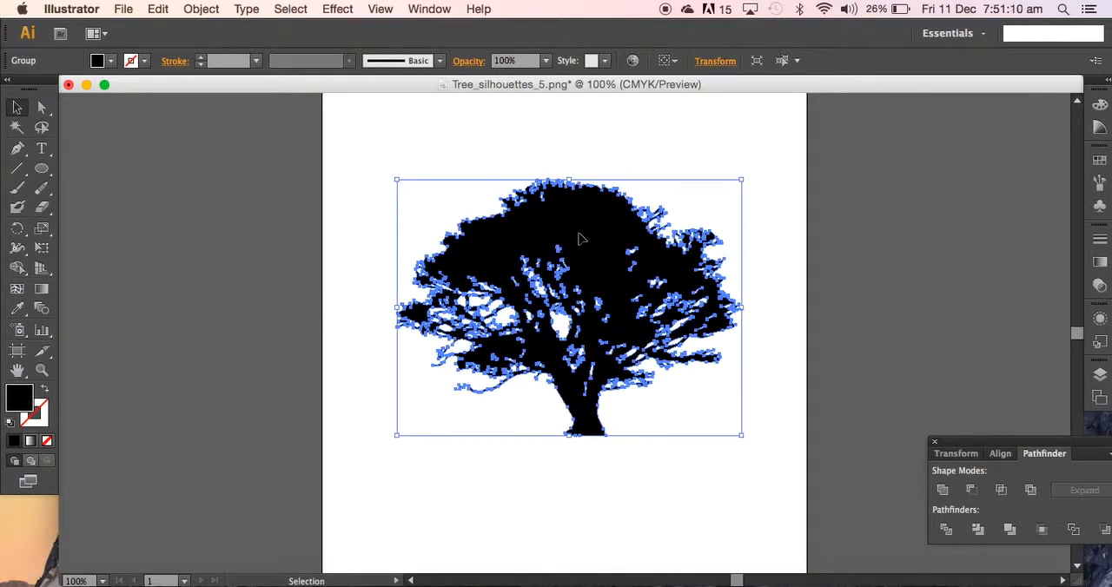
Check the available fill swatches and swatch display options for the selected tree group.
click(111, 60)
click(109, 63)
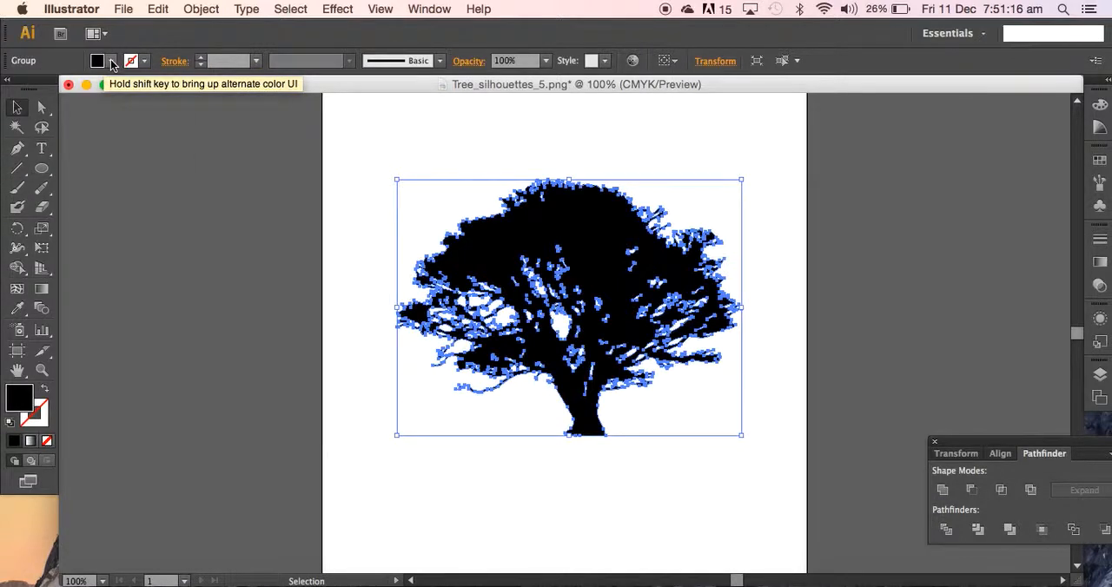
click(111, 63)
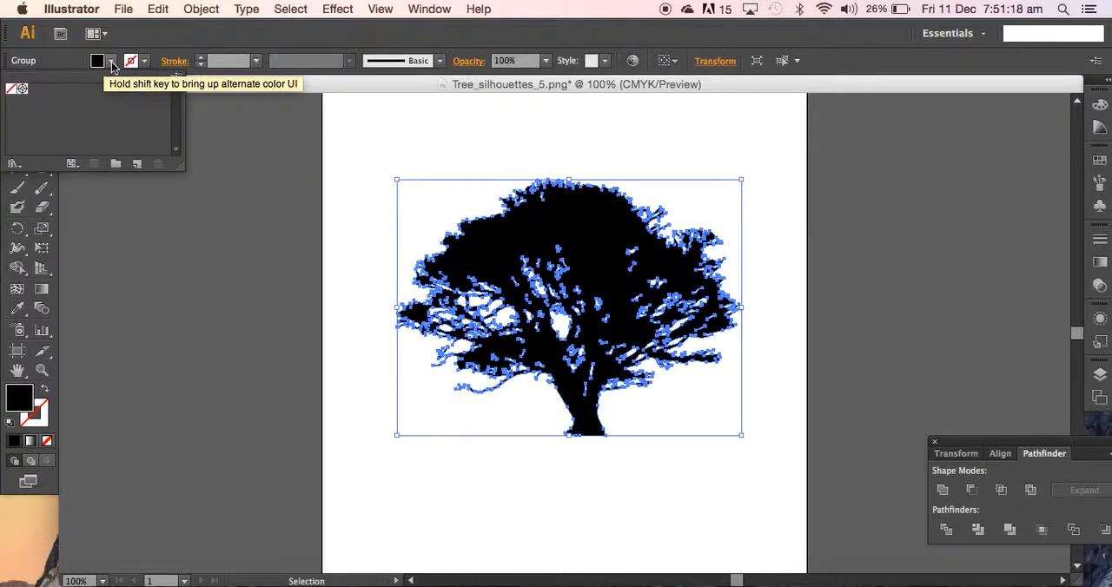
click(111, 63)
click(112, 62)
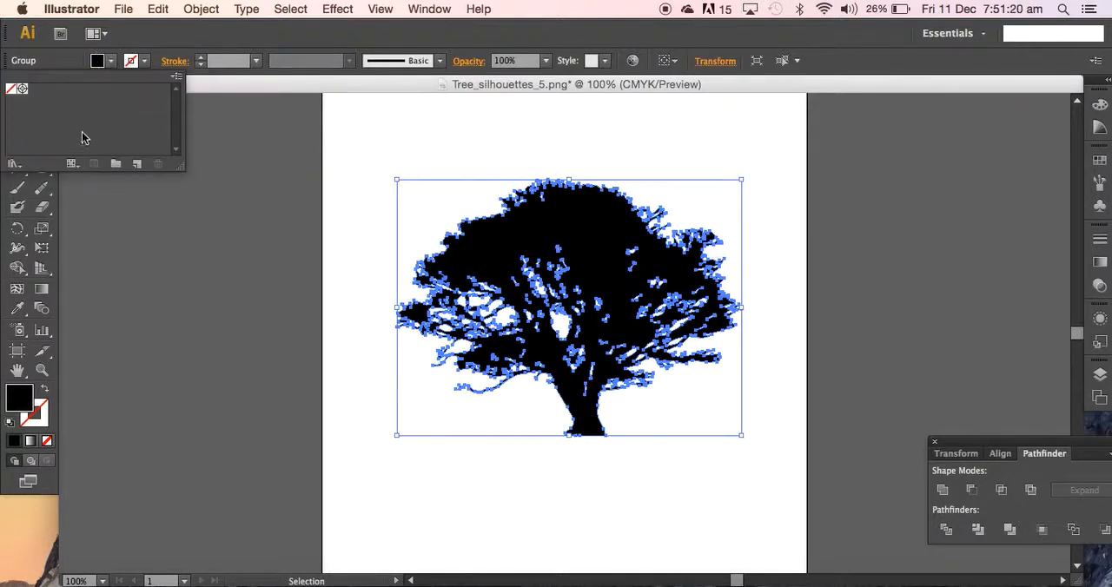
click(72, 164)
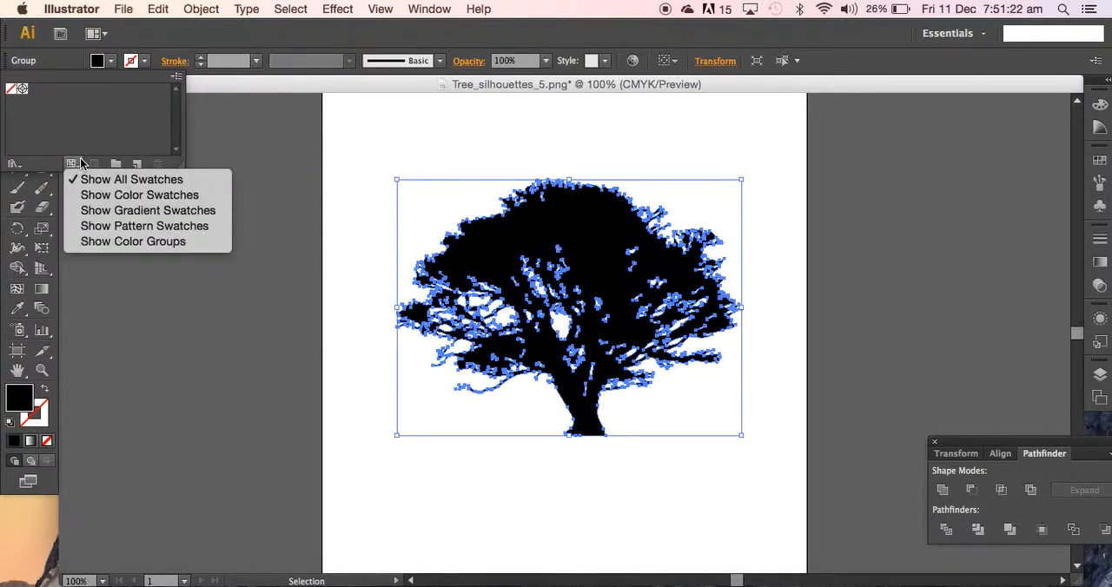
click(145, 64)
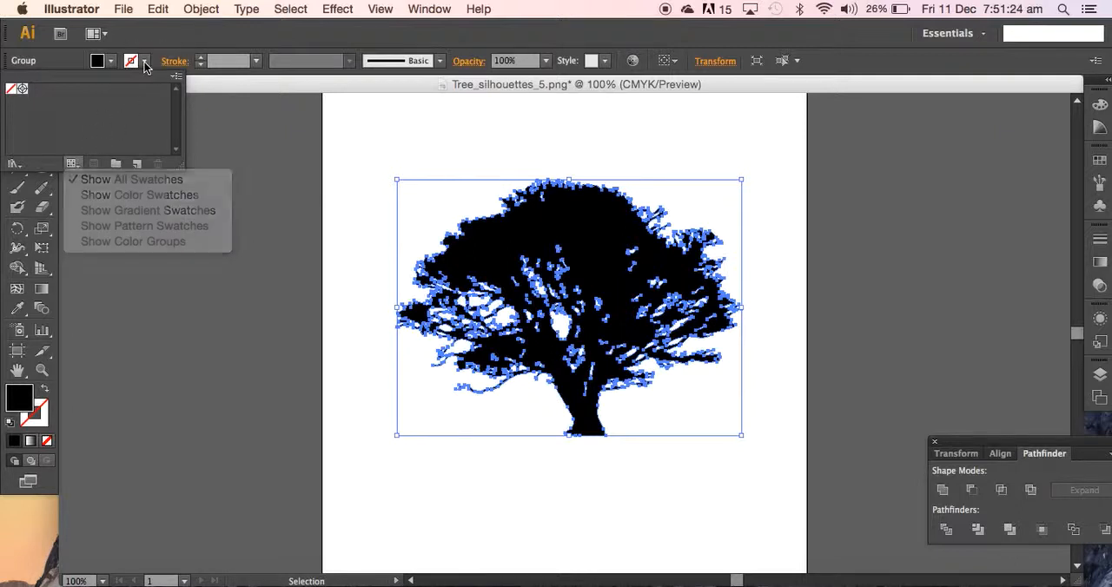